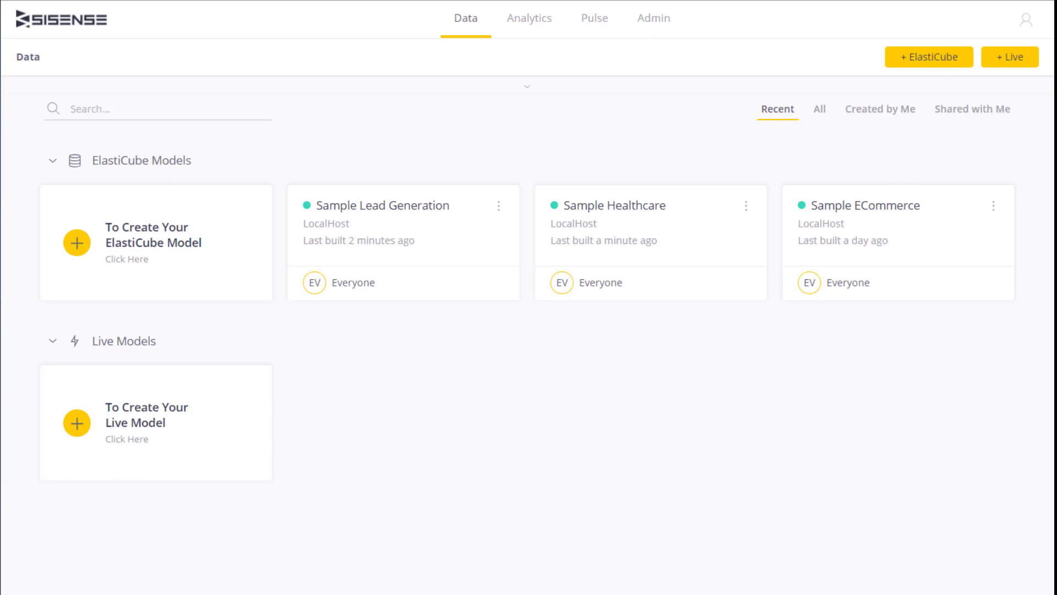
# Step: Open the Sample Lead Generation model, list the Lead Generation table's fields and open its actions menu
pyautogui.click(422, 229)
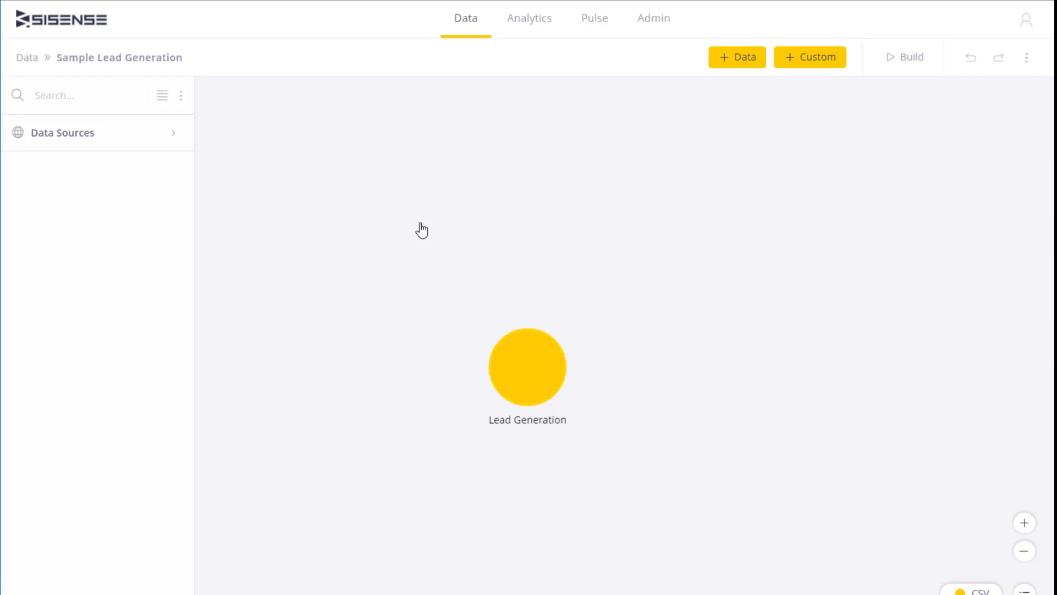
pyautogui.click(50, 136)
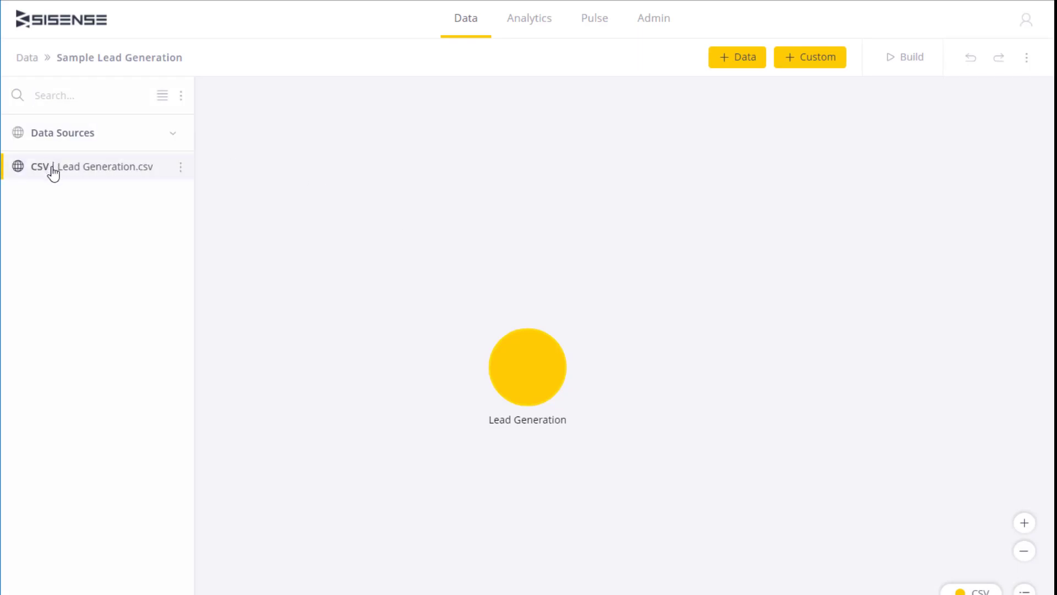
pyautogui.click(51, 170)
pyautogui.click(64, 195)
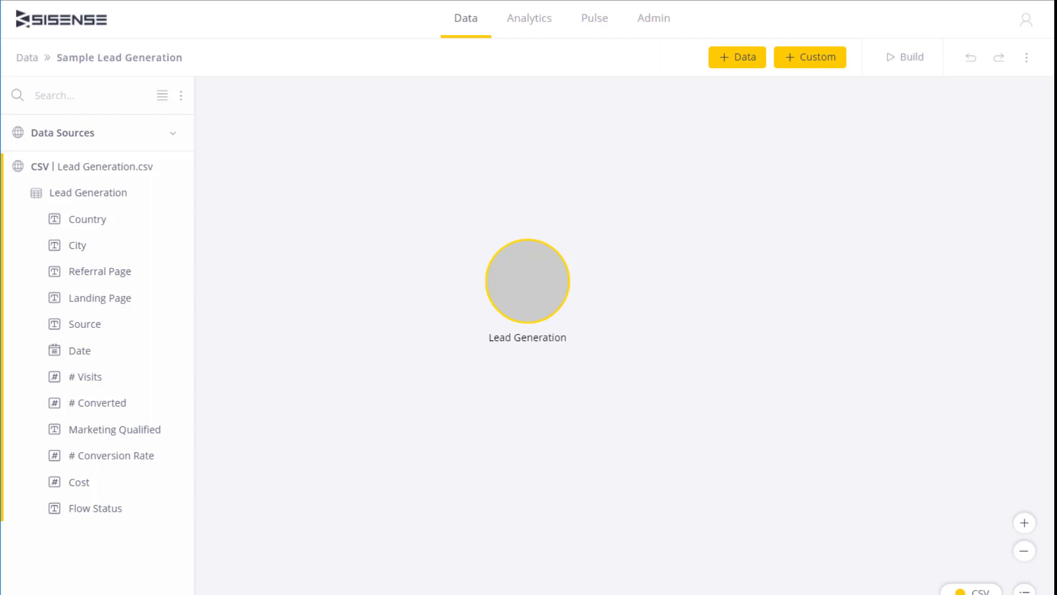
pyautogui.click(182, 198)
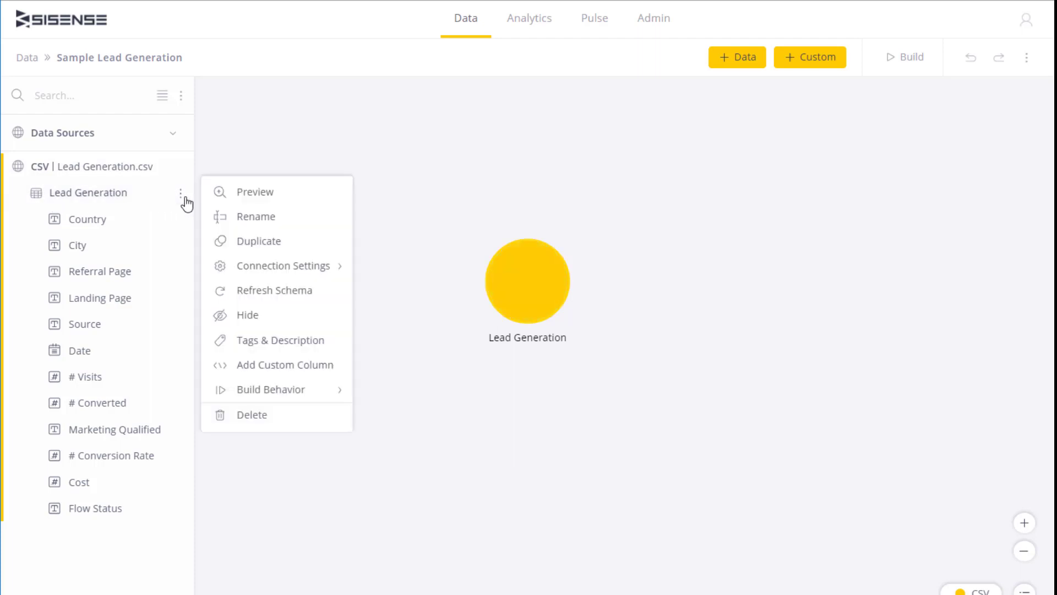
# Step: Add a custom column to the Lead Generation table and title it 'Location'
pyautogui.click(295, 371)
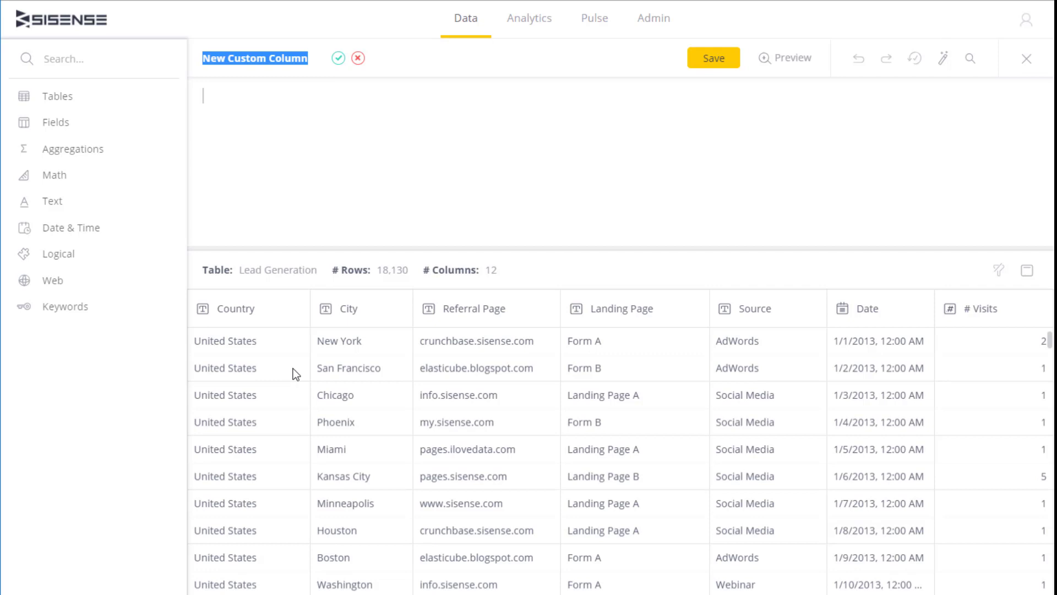
pyautogui.write('Location')
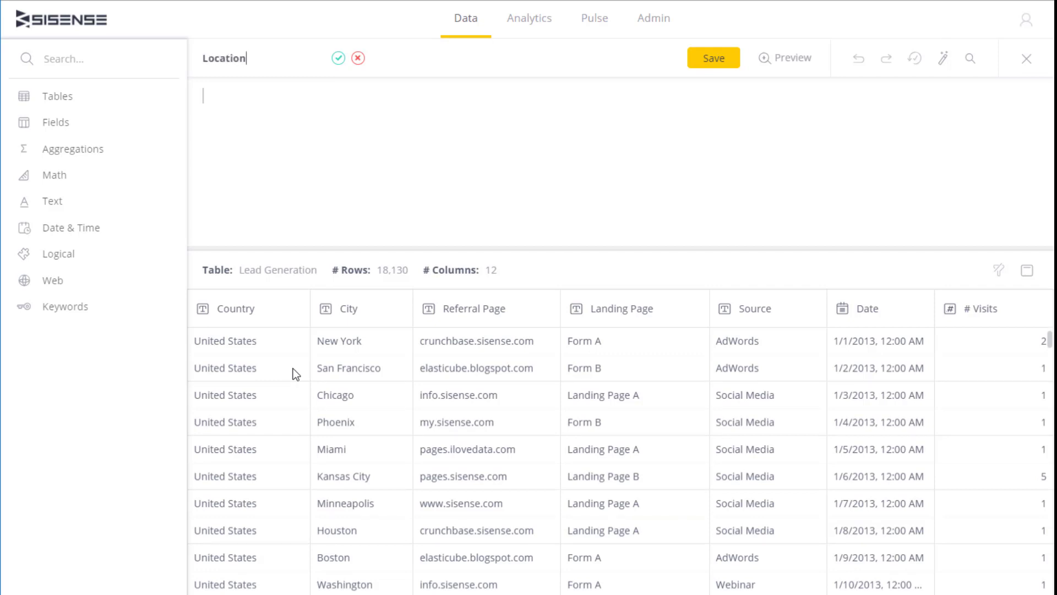
pyautogui.click(339, 58)
# Step: Build the formula [Country]+''+[City], removing the stray plus sign so it parses successfully
pyautogui.click(56, 123)
pyautogui.click(68, 306)
pyautogui.write("+' '+")
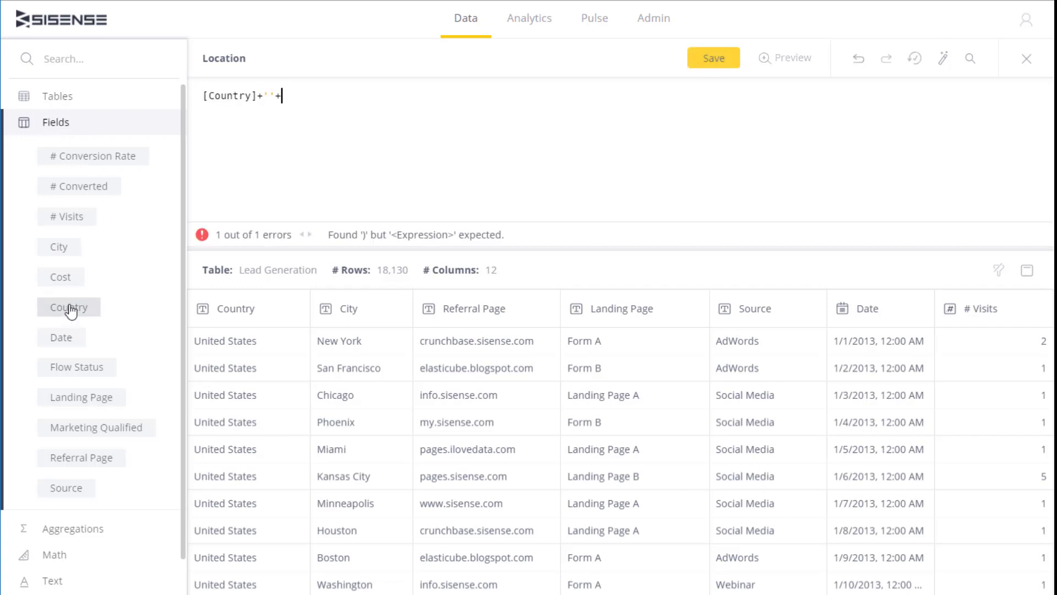
pyautogui.click(60, 247)
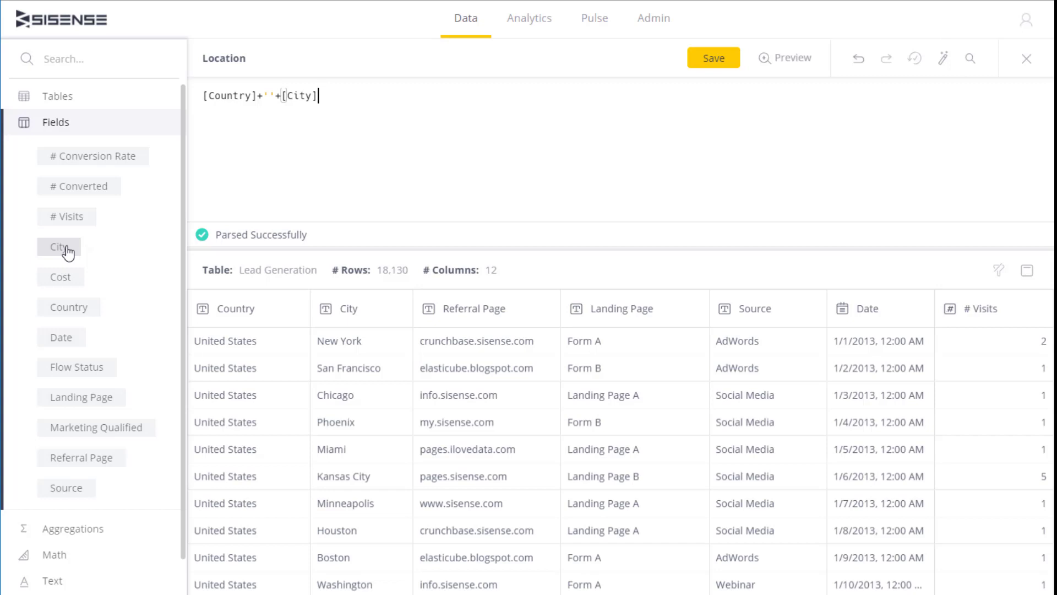
pyautogui.click(282, 98)
pyautogui.press('BackSpace')
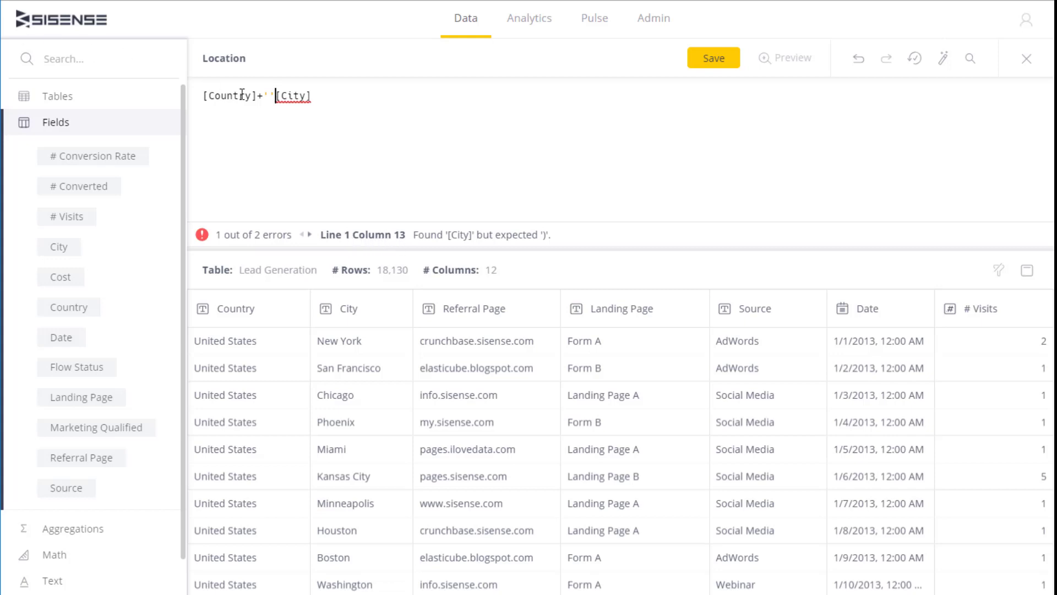
pyautogui.write('+')
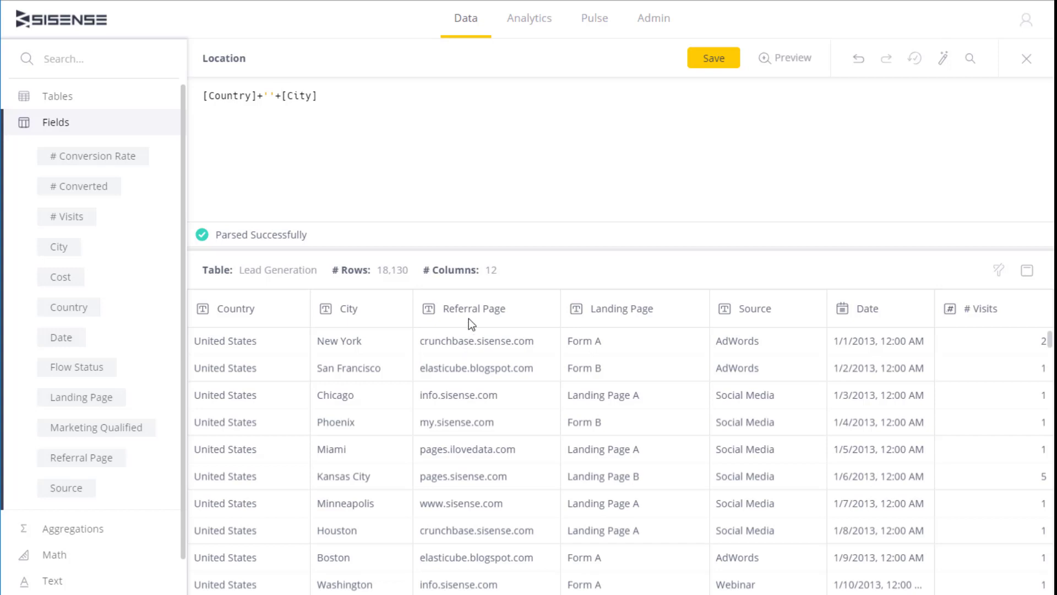
# Step: Preview the Location column's combined country and city values for each row
pyautogui.click(795, 61)
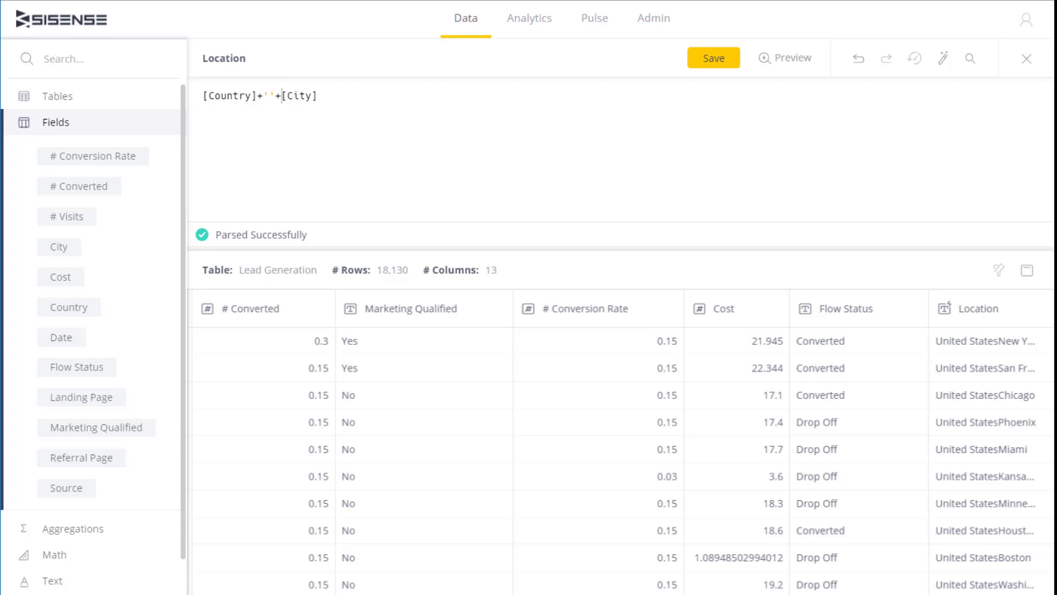
# Step: Save the Location custom column and open its menu in the table's field list
pyautogui.click(701, 65)
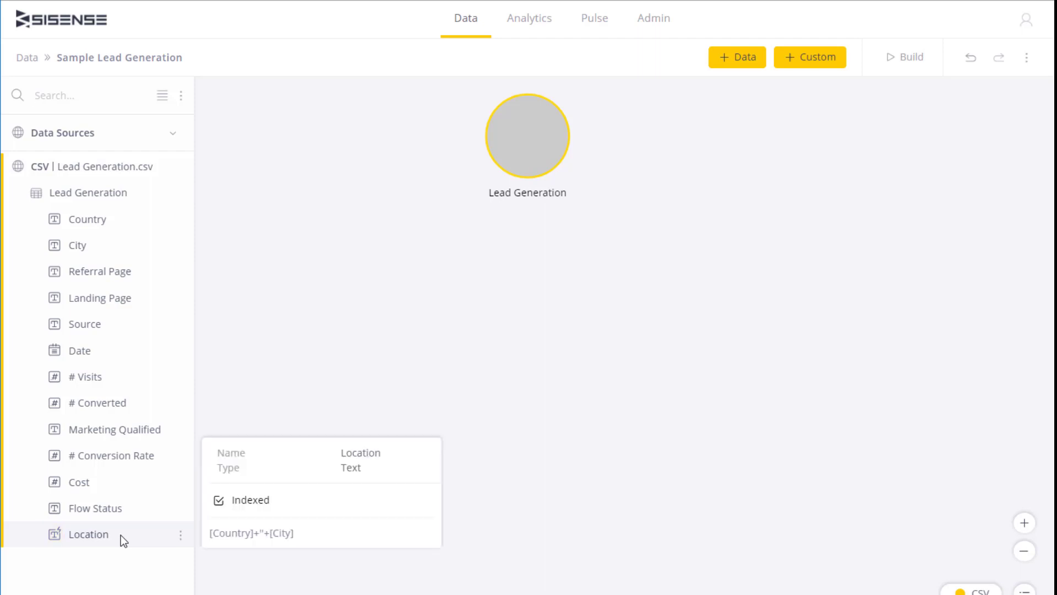
pyautogui.moveTo(89, 534)
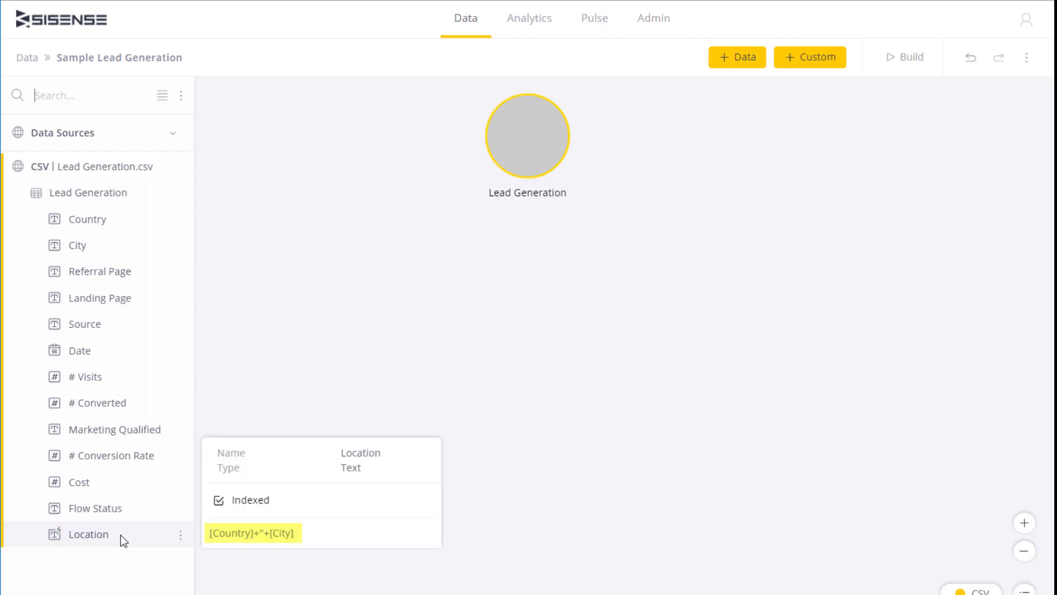
pyautogui.click(182, 535)
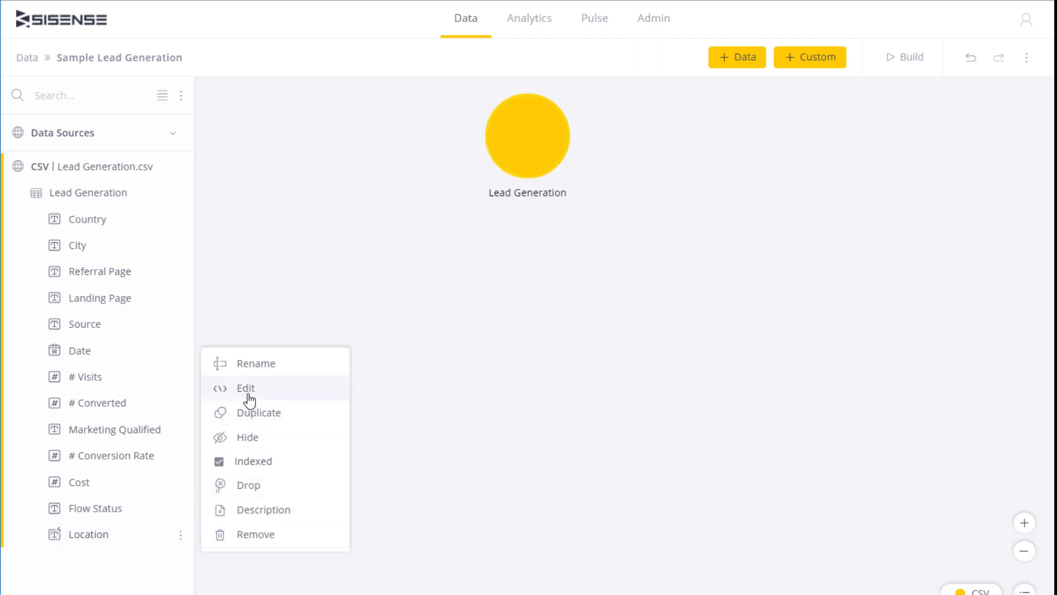